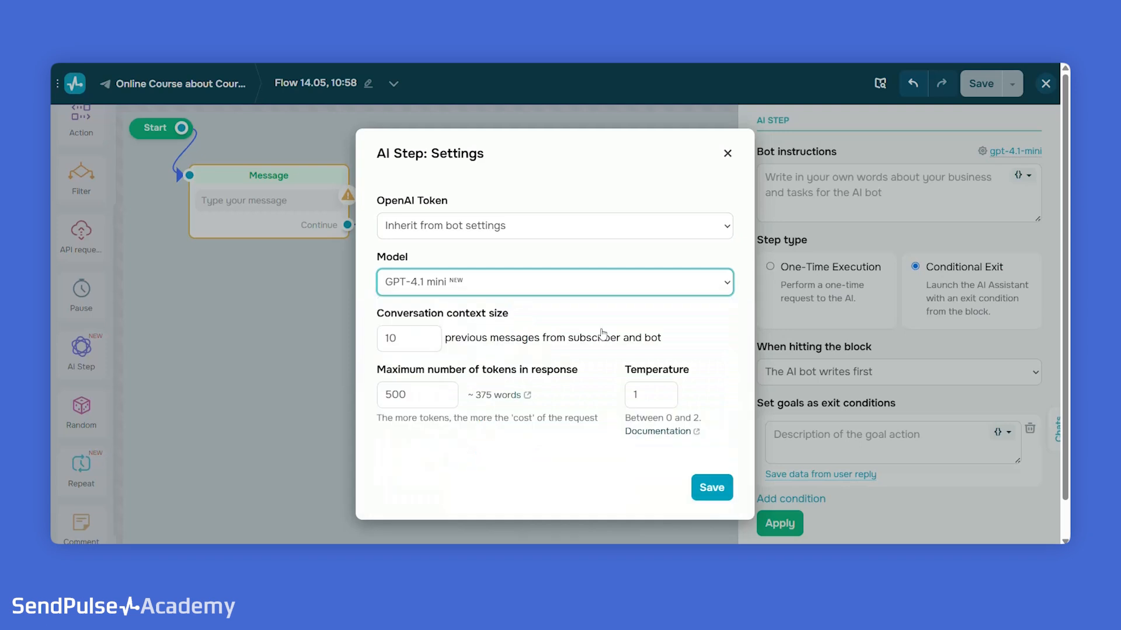
# - Set the AI step's temperature to 1.1 and save its settings with 10 context messages and a 500-token response limit
pyautogui.click(429, 336)
pyautogui.click(430, 343)
pyautogui.click(405, 402)
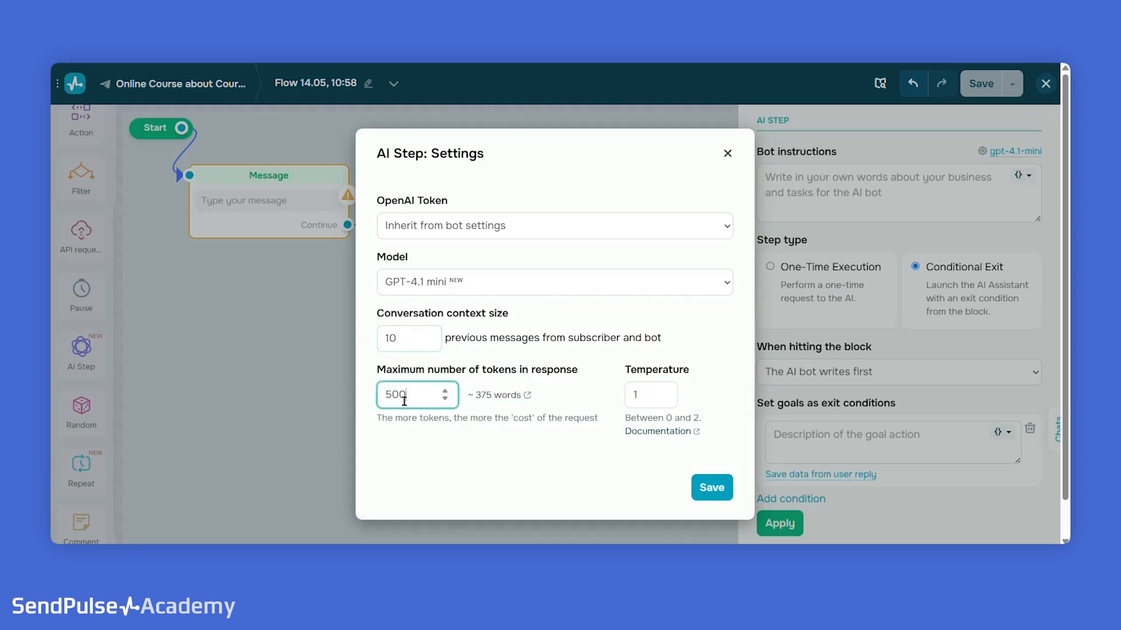
pyautogui.click(445, 390)
pyautogui.click(445, 400)
pyautogui.click(665, 390)
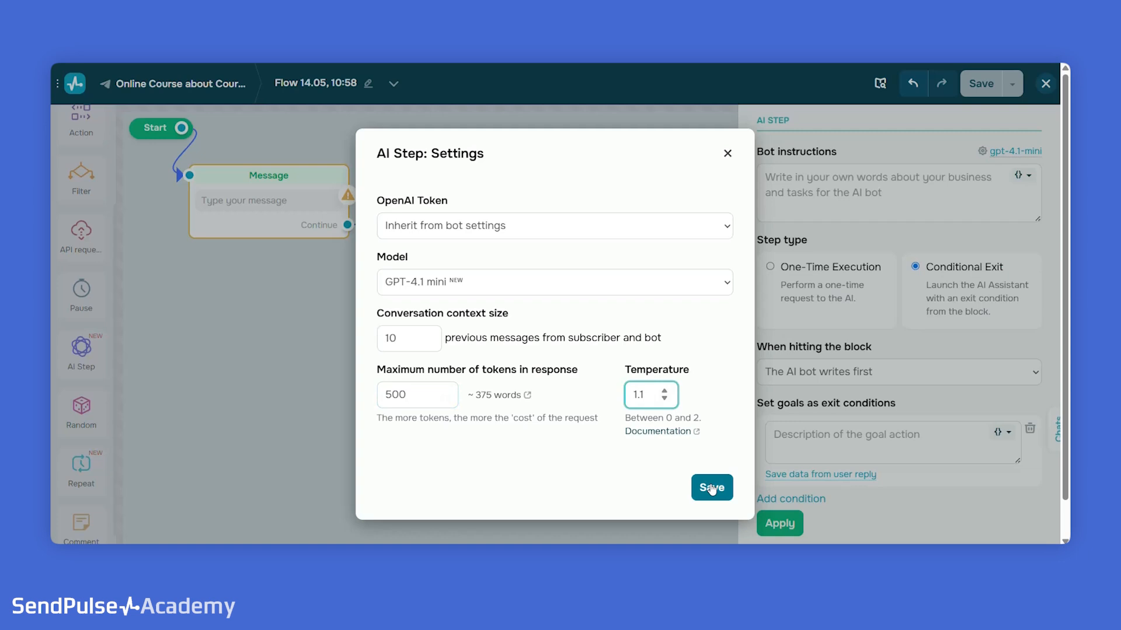
pyautogui.click(711, 490)
# - Fill the bot instructions with the 'Sunny Morning' bakery café description, including address, popular dishes, prices, delivery offer, and name and date variables
pyautogui.click(849, 178)
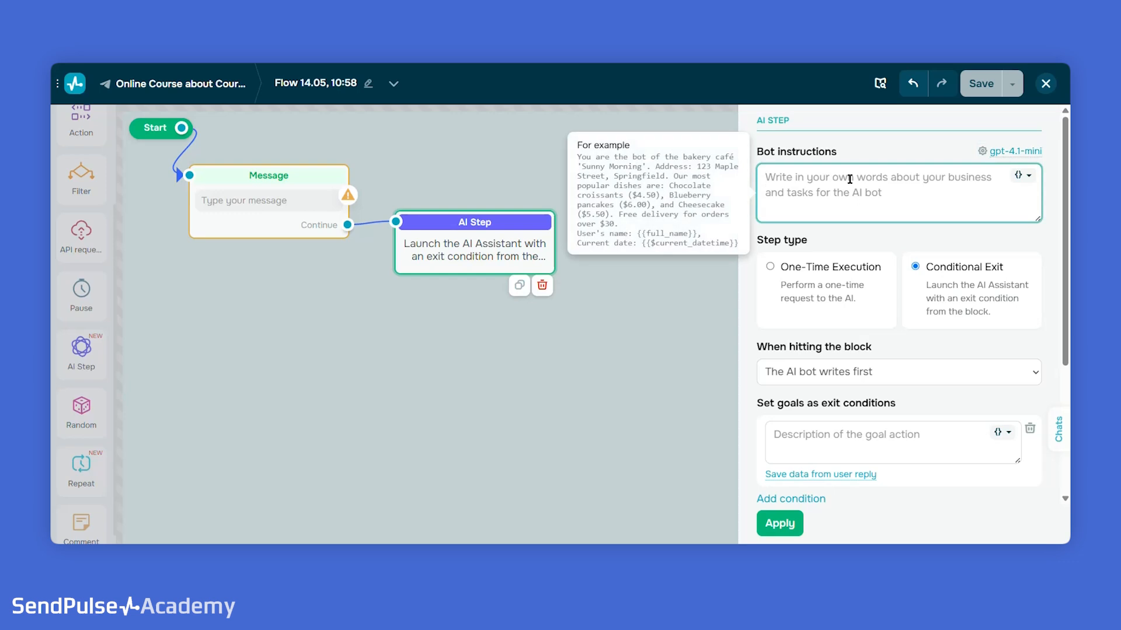
pyautogui.write("You are the bot of the bakery café 'Sunny Morning'. Address: 123 Maple Street, Springfield. Our most popular dishes are: Chocolate croissants ($4.50), Blueberry pancakes ($6.00), and Cheesecake ($5.50). Free delivery for orders over $30. User's name: {{full_name}}, Current date: {{$current_datetime}}")
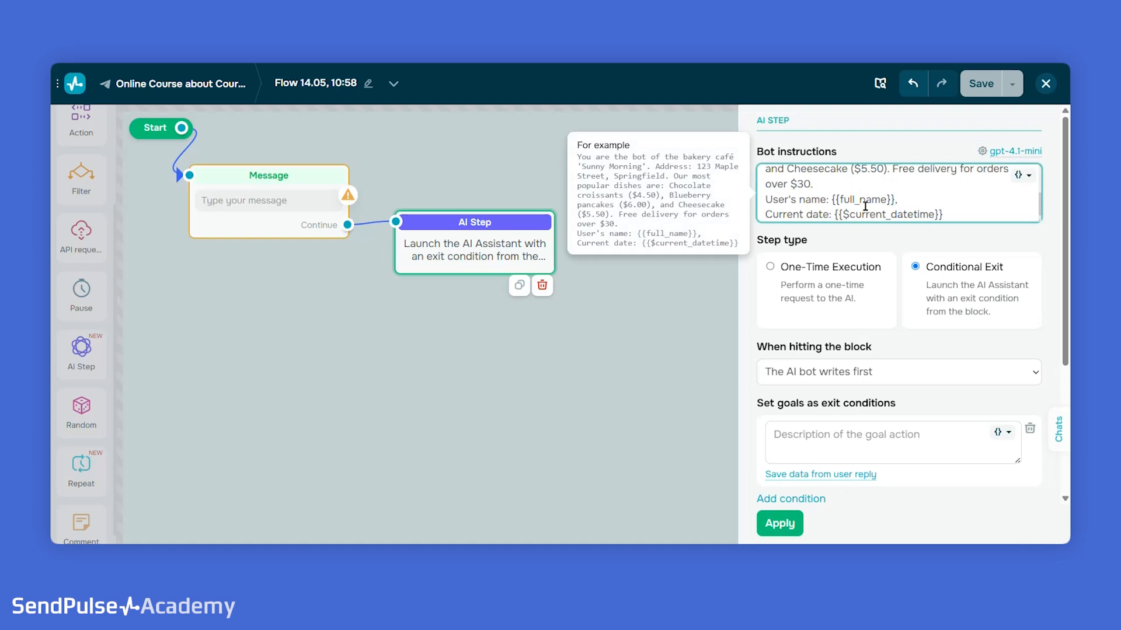
pyautogui.scroll(5, 865, 206)
pyautogui.scroll(-2, 869, 245)
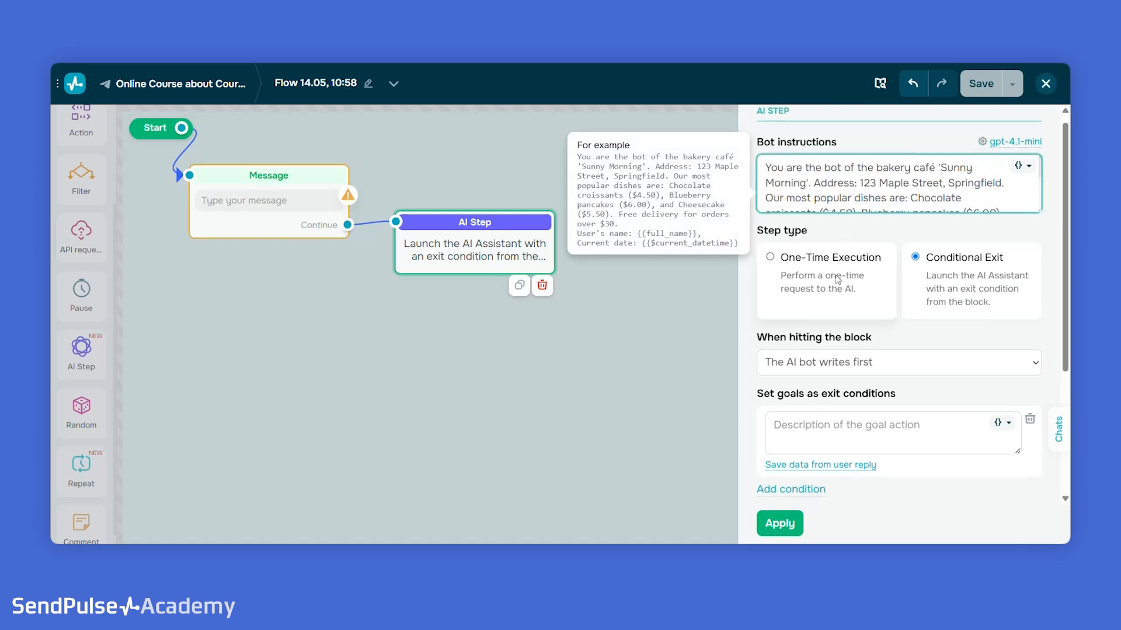
# - Try the One-Time Execution step type with both execution behavior options and switch back to Conditional Exit
pyautogui.click(877, 277)
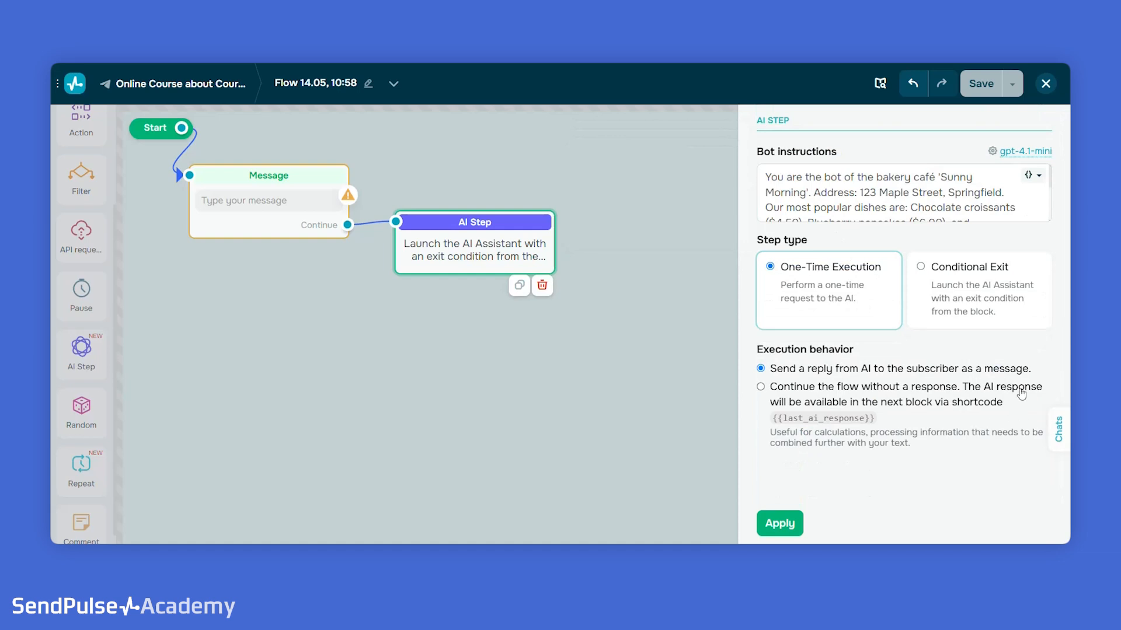
pyautogui.click(920, 405)
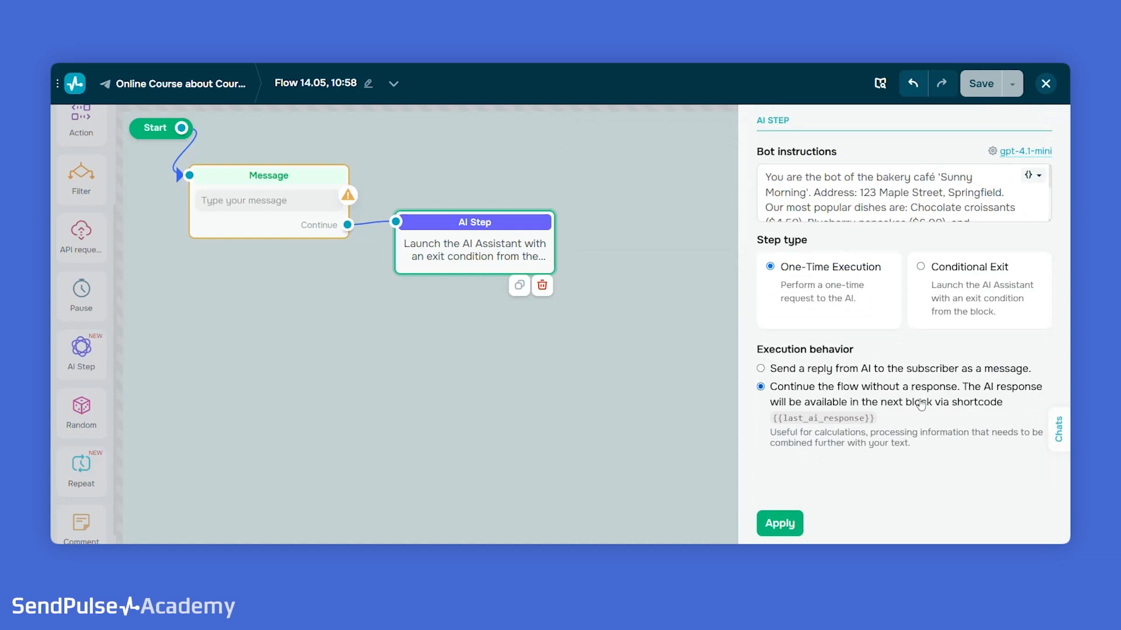
pyautogui.click(858, 374)
pyautogui.click(1000, 257)
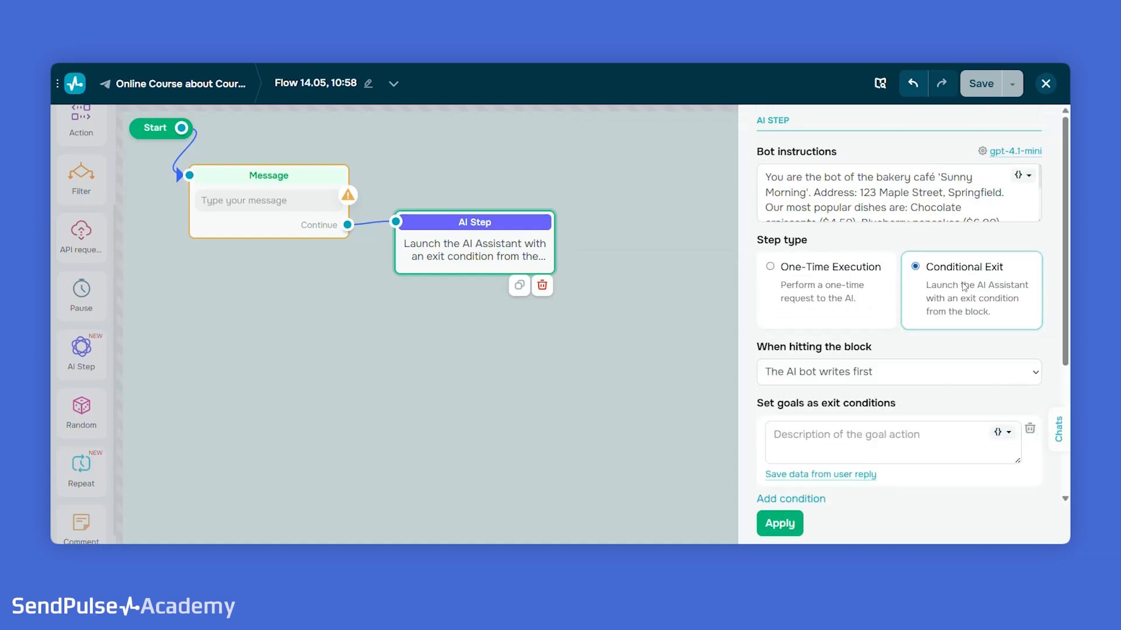
# - Set the AI step's behavior when hitting the block to "Waiting for incoming message"
pyautogui.scroll(-3, 875, 233)
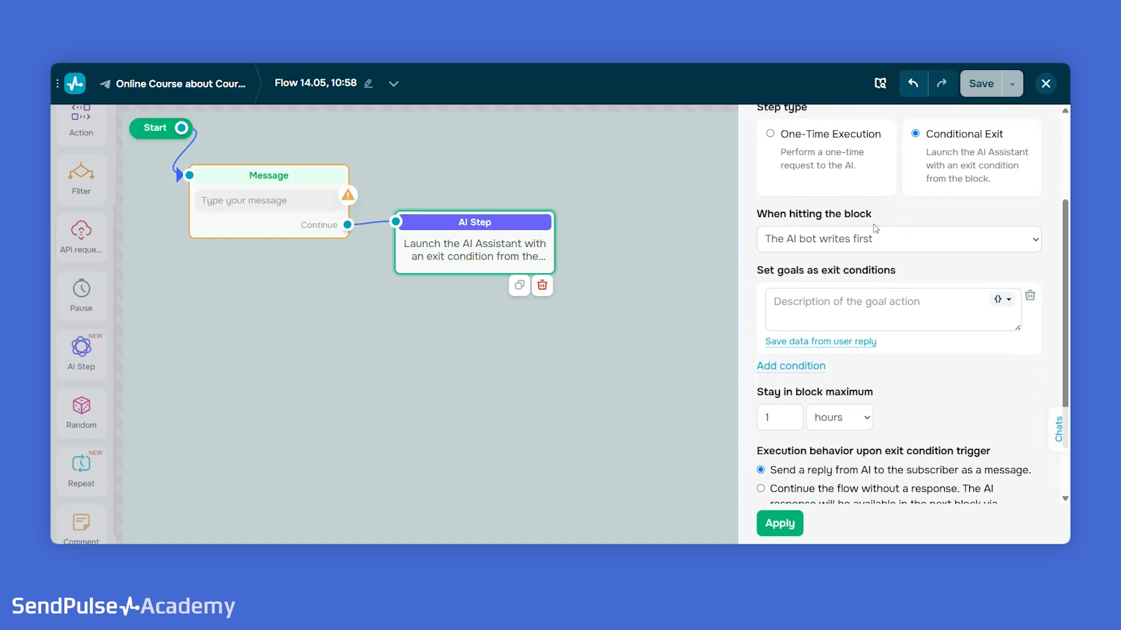
pyautogui.click(875, 237)
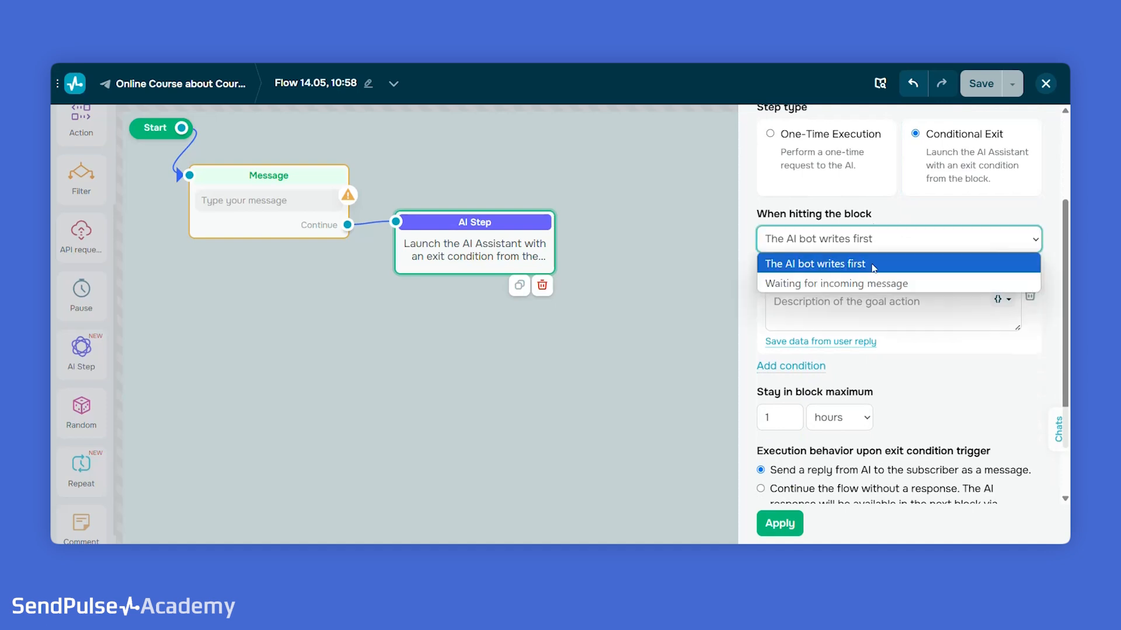
pyautogui.click(882, 280)
# - Describe the exit condition goal as "If the user wants to order a delivery"
pyautogui.scroll(-1, 893, 276)
pyautogui.click(868, 238)
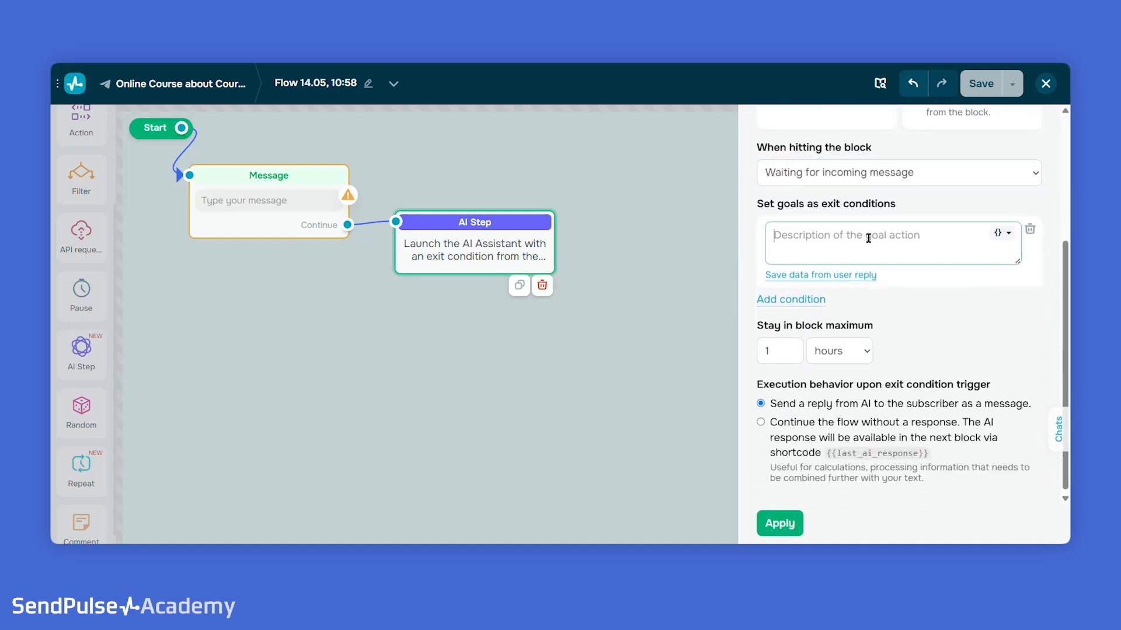
pyautogui.write('If')
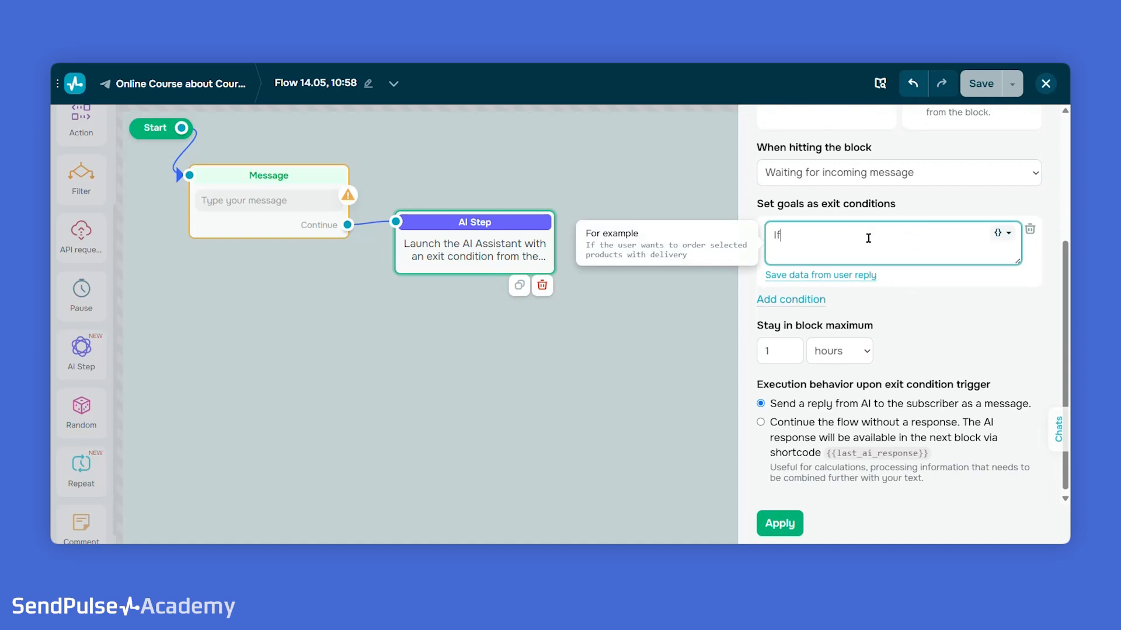
pyautogui.write(' the user wants to order a delivery')
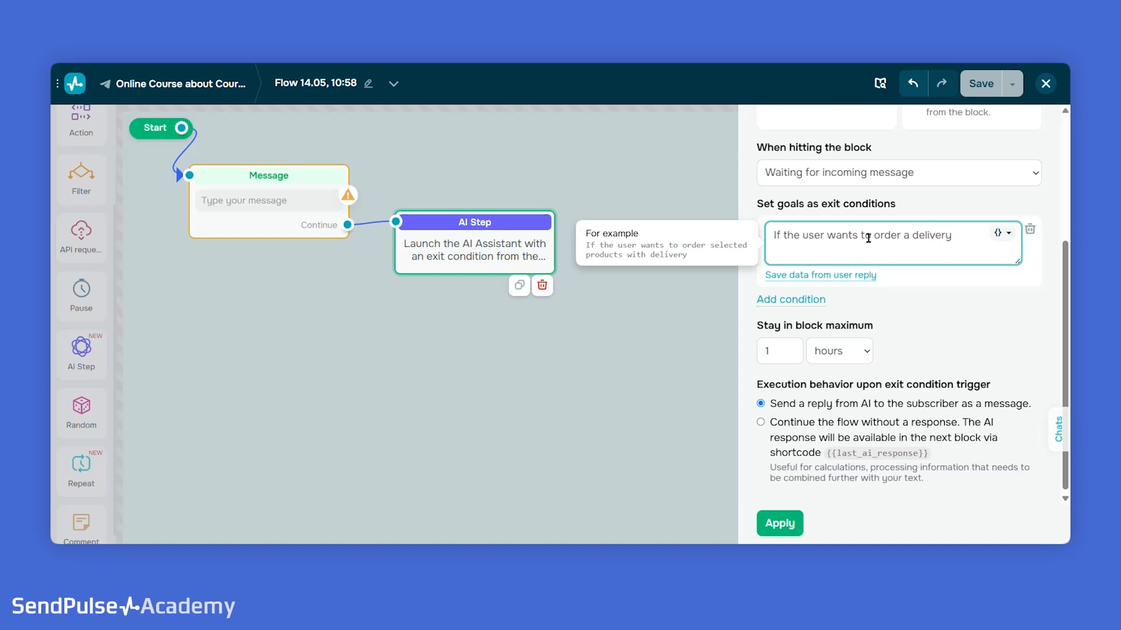
pyautogui.click(965, 295)
# - Set the maximum stay in the block to 2 hours and apply the AI step's configuration
pyautogui.scroll(-1, 904, 298)
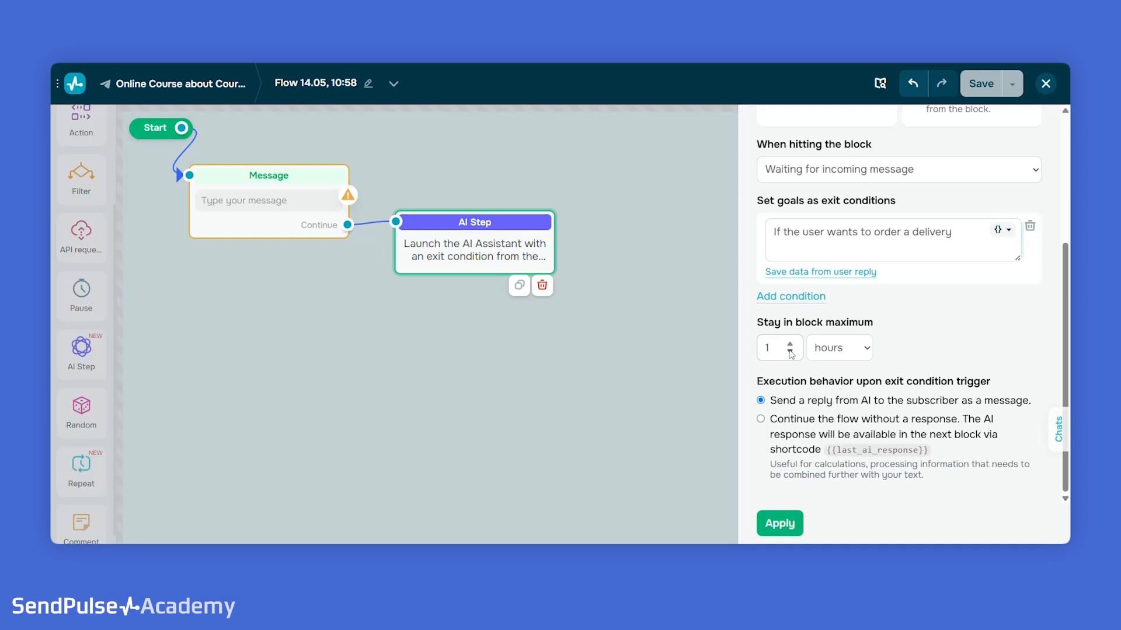
pyautogui.click(789, 344)
pyautogui.click(774, 525)
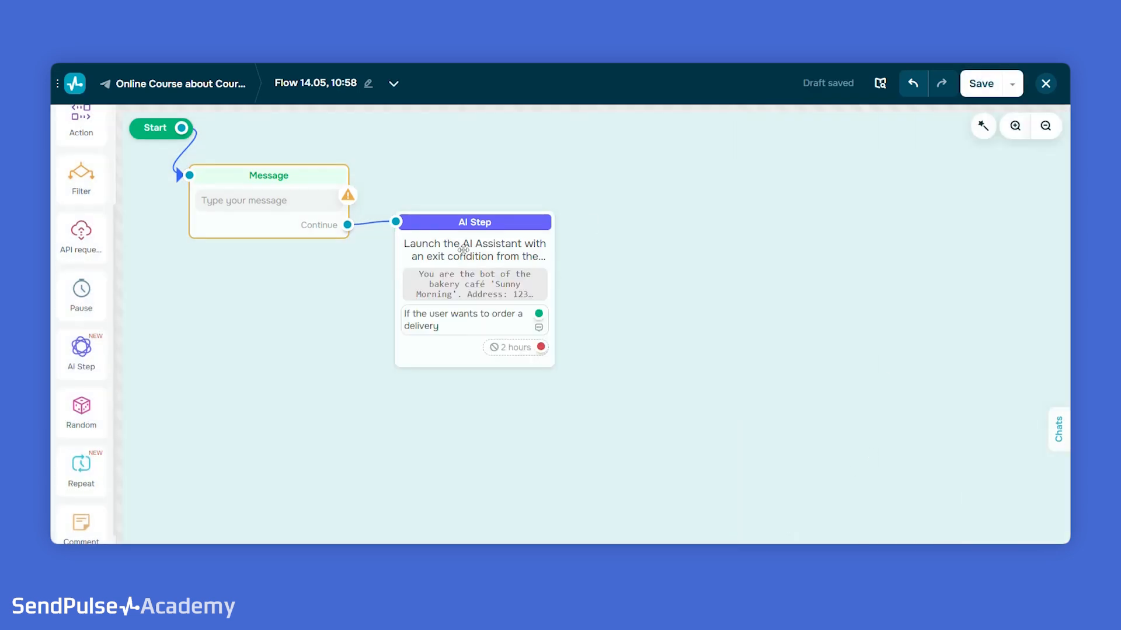
# - Add two message blocks beside the AI step, connecting one to the delivery-order condition and the other to the 2-hour timeout
pyautogui.scroll(3, 82, 187)
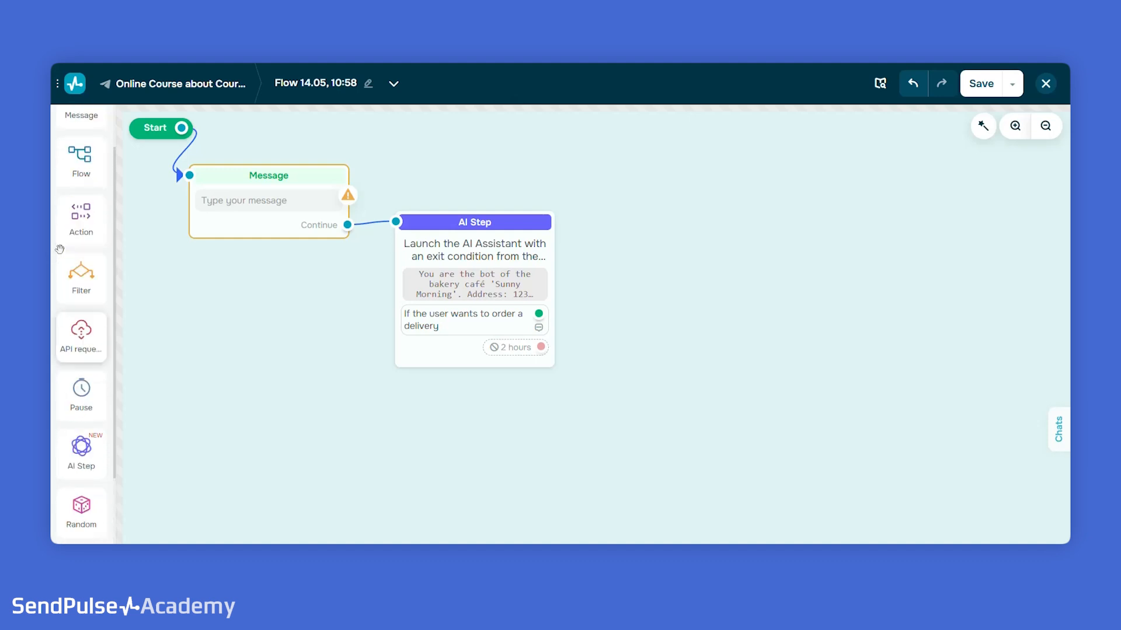
pyautogui.moveTo(80, 146); pyautogui.dragTo(671, 281)
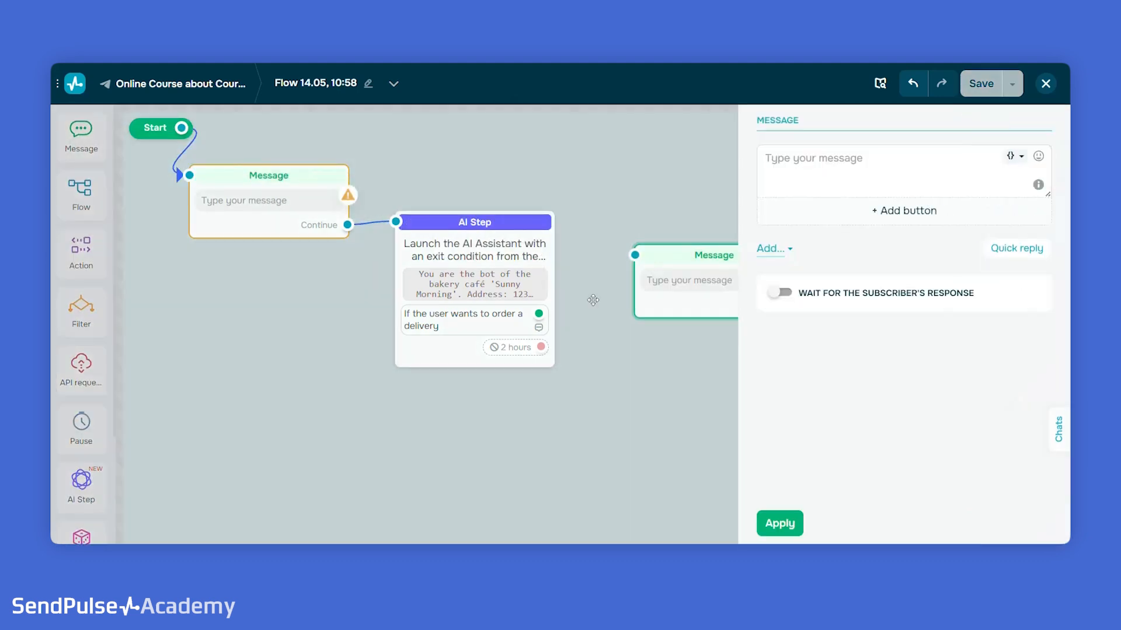
pyautogui.click(781, 525)
pyautogui.moveTo(538, 314); pyautogui.dragTo(635, 255)
pyautogui.moveTo(83, 143); pyautogui.dragTo(681, 358)
pyautogui.click(697, 190)
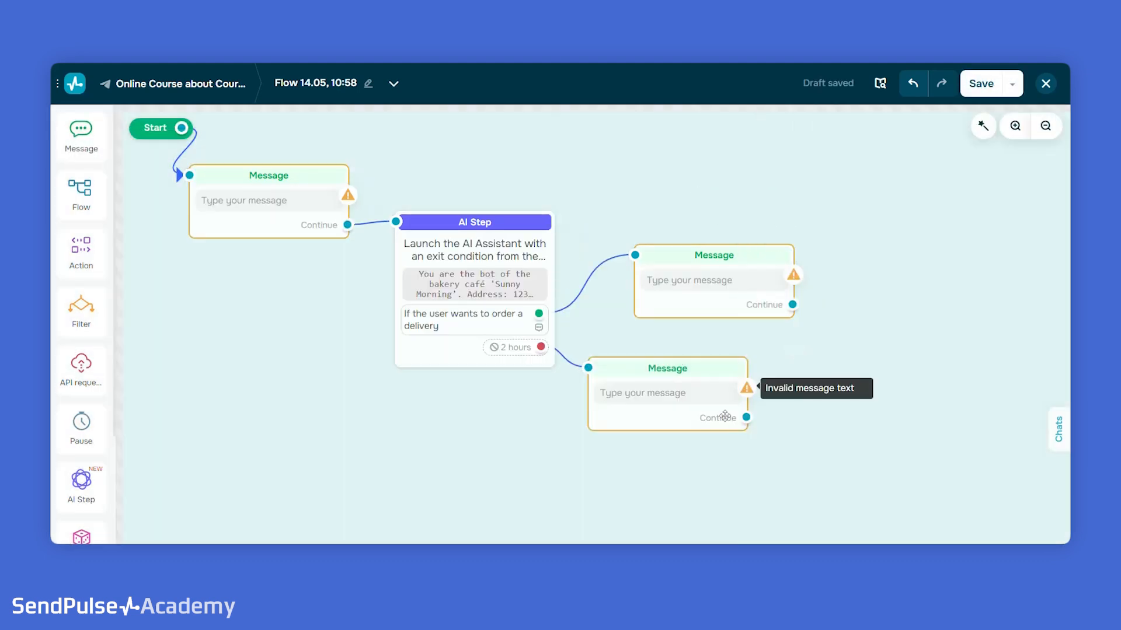